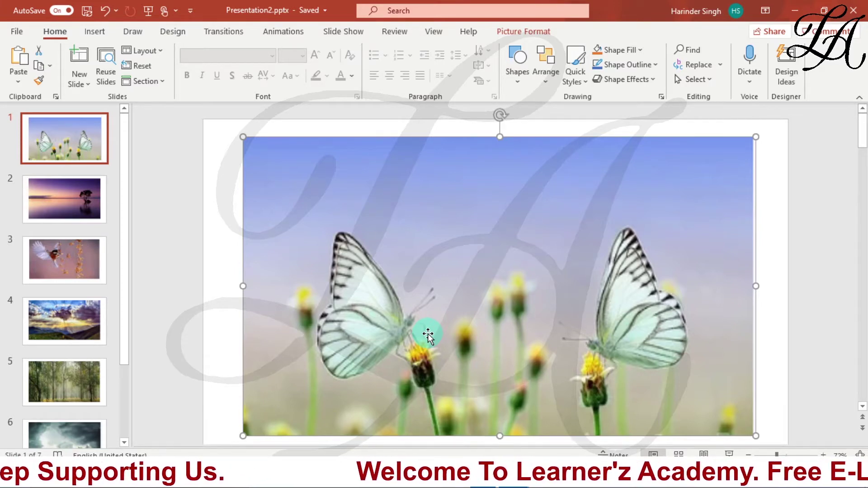
Step: Open the Audio dropdown on the Insert tab for the butterfly slide
click(105, 34)
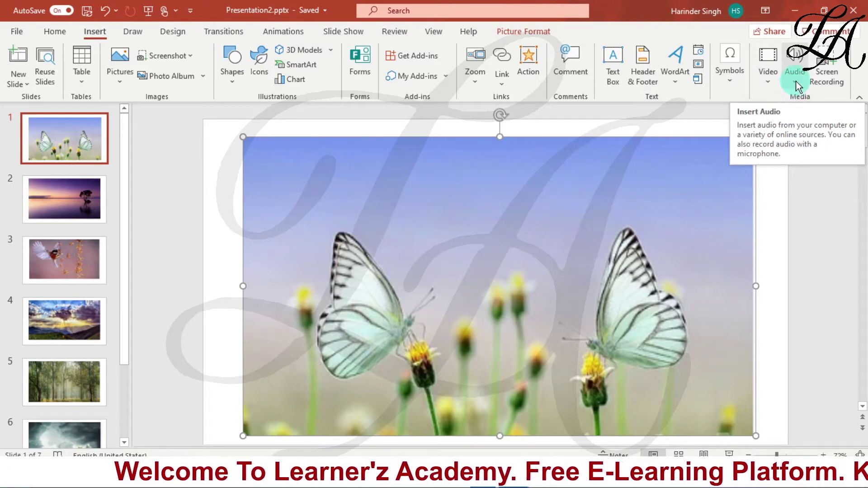
click(796, 81)
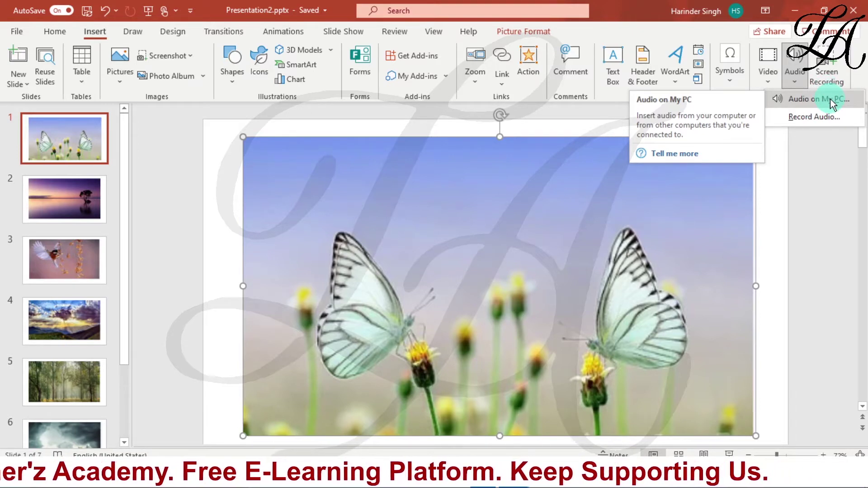
Step: Insert inossi-got-you.mp3 from Downloads onto the butterfly slide via Audio on My PC
click(832, 101)
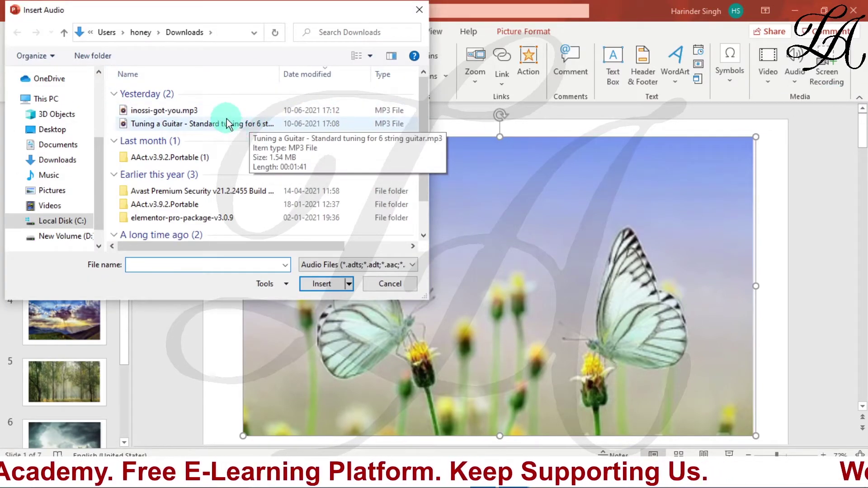
click(199, 112)
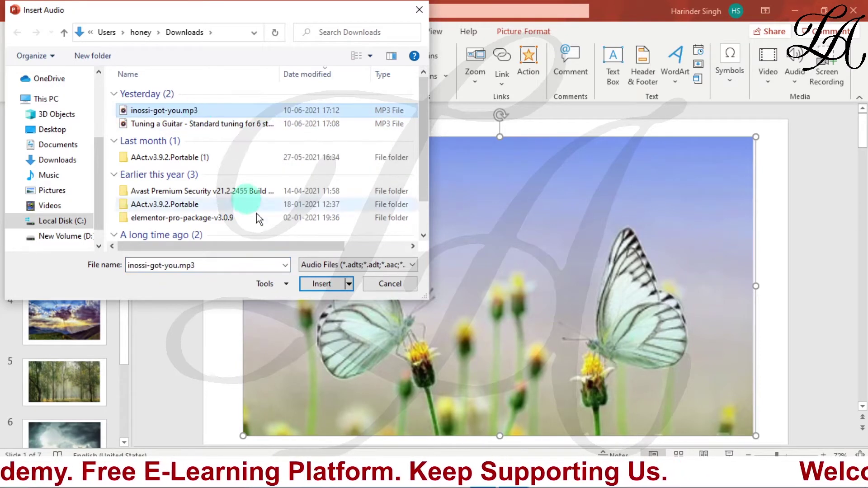
click(318, 286)
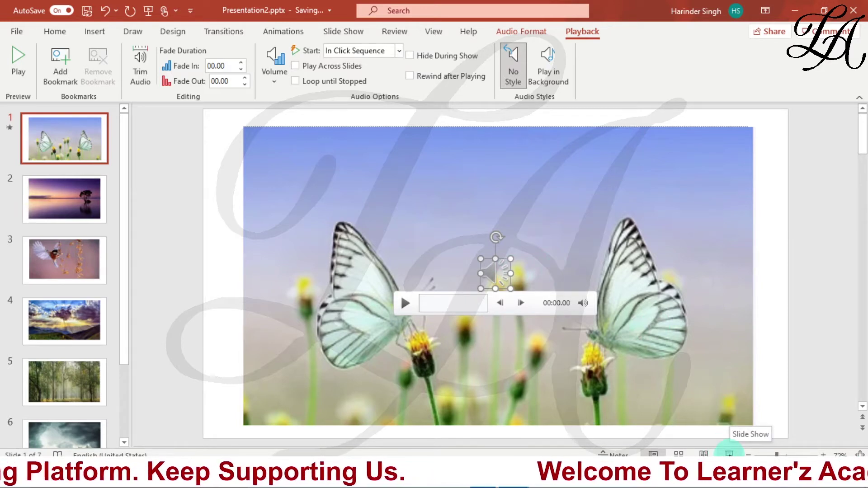
Step: Run the slide show from the butterfly slide, then exit back to editing on slide 2
click(729, 453)
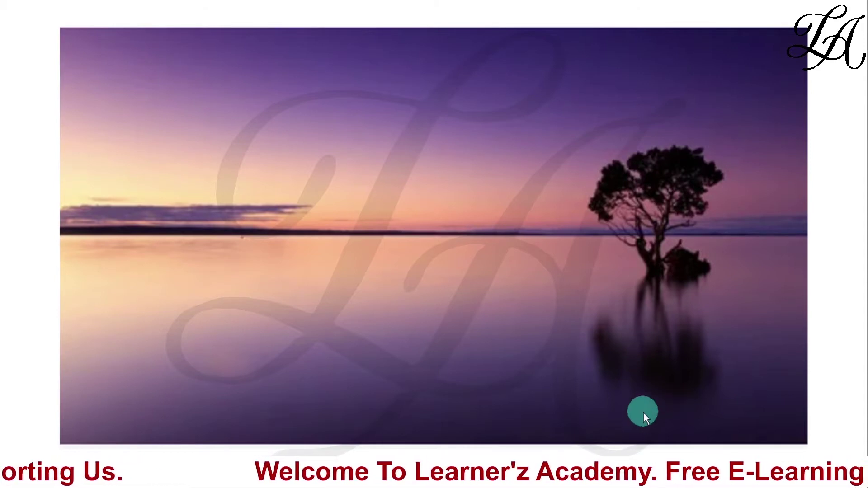
key(Escape)
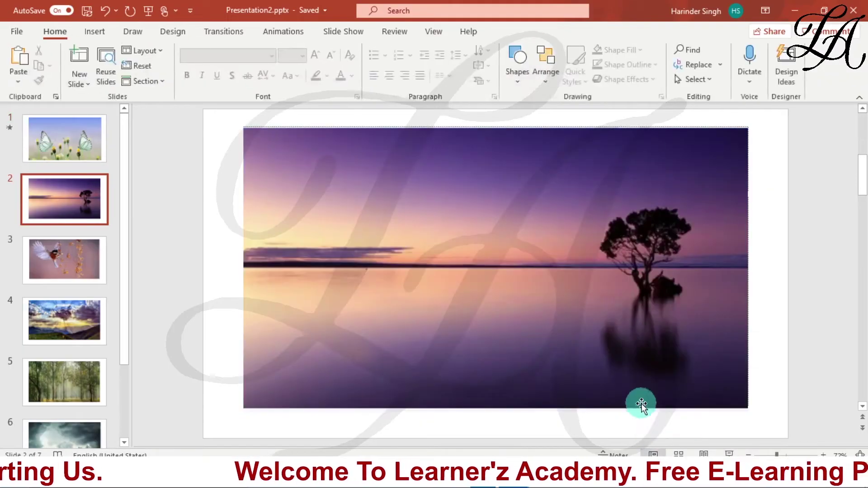
Step: Set slide 1's audio to start Automatically, with Play Across Slides and Loop until Stopped checked
click(61, 145)
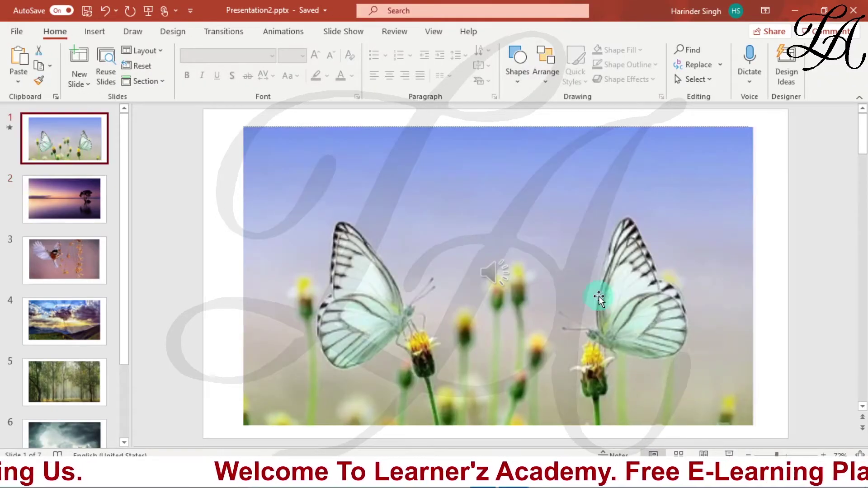
click(502, 278)
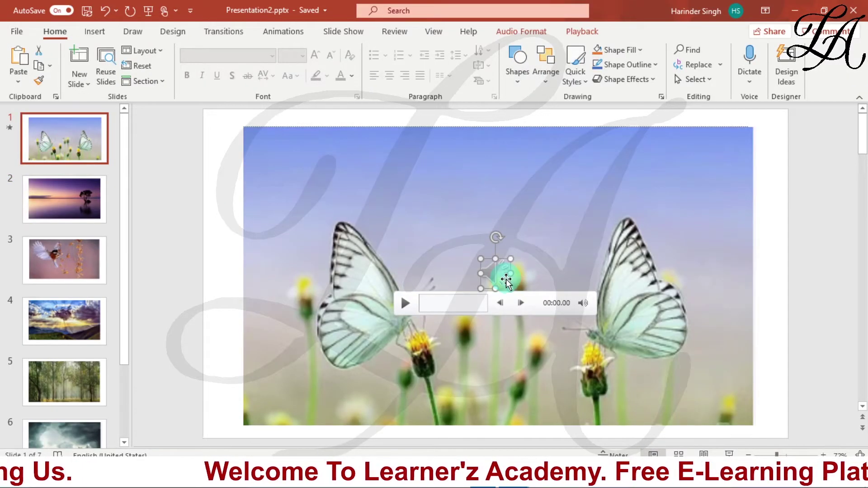
click(593, 33)
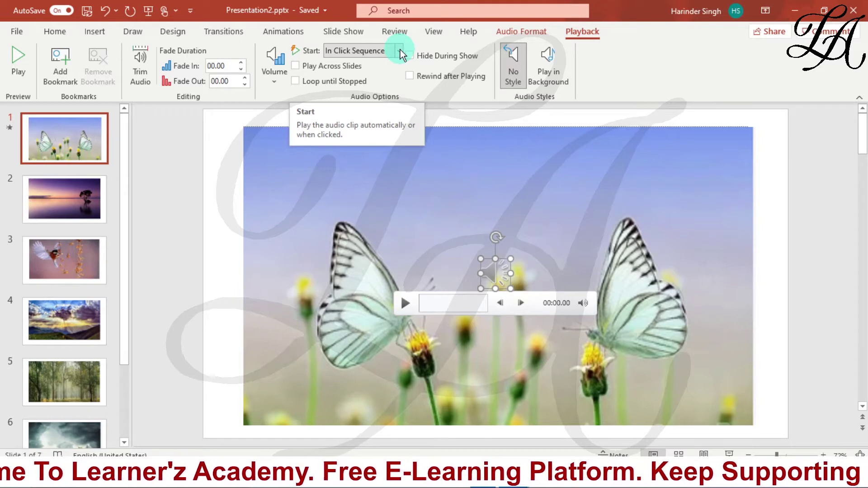
click(400, 50)
click(374, 82)
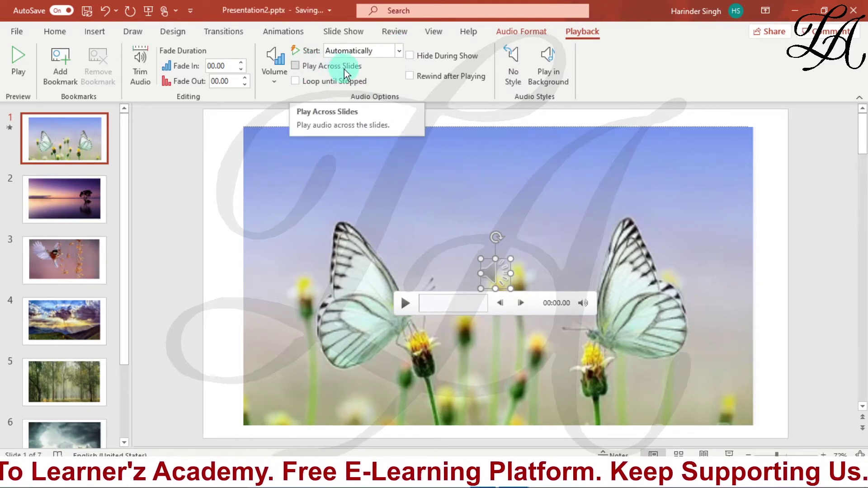
click(298, 64)
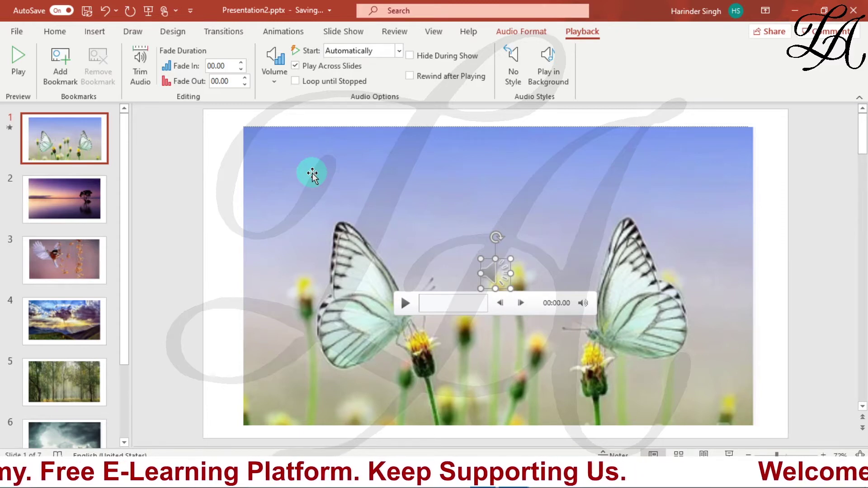
click(295, 81)
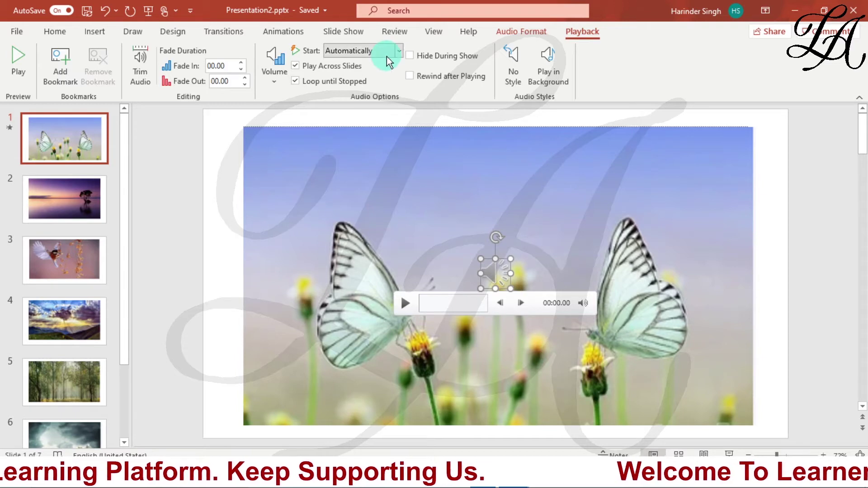
Step: Check Hide During Show and Rewind after Playing, then apply the Play in Background audio style
click(409, 55)
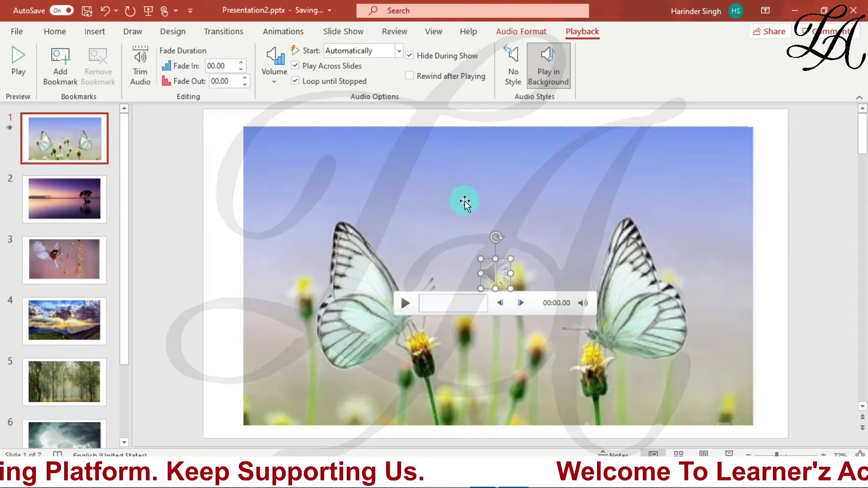
click(408, 77)
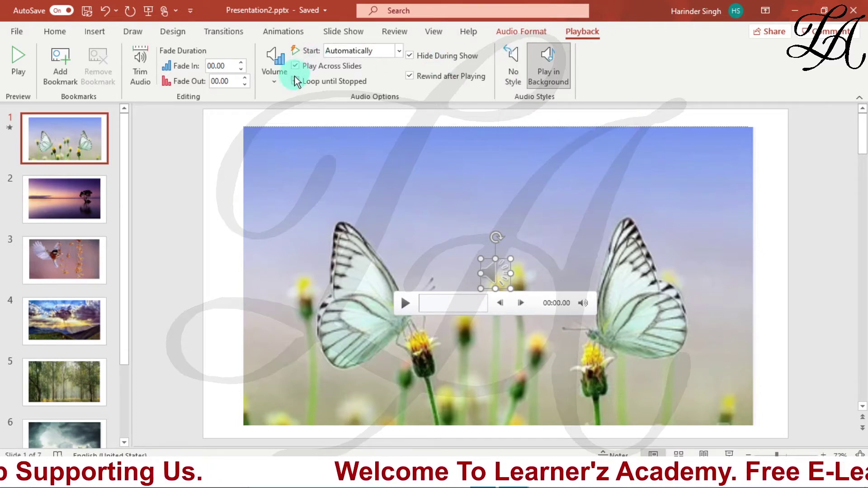
click(510, 61)
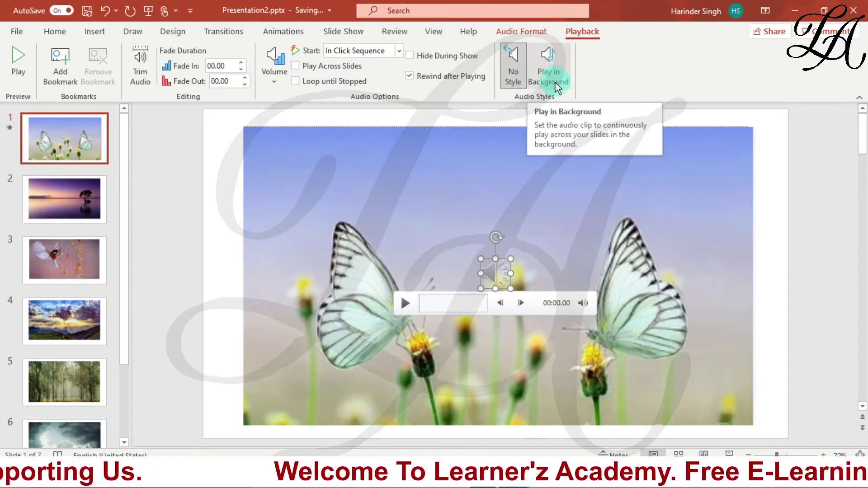
click(553, 66)
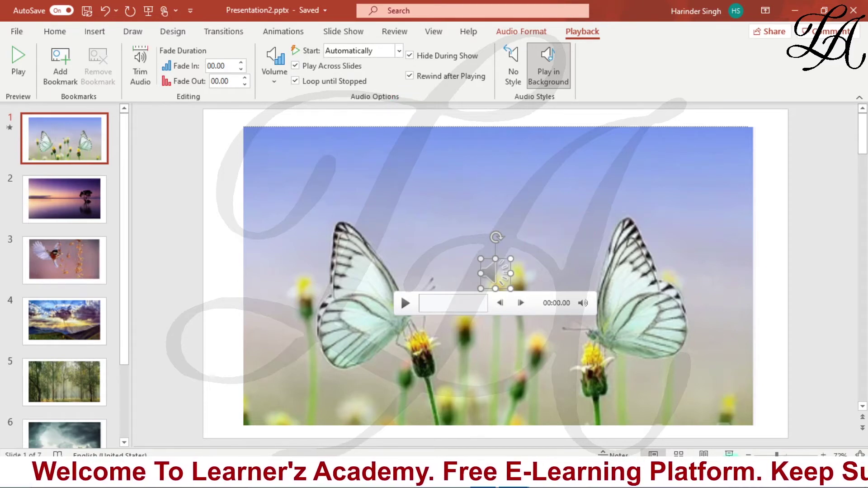
Step: Play the full slide show from slide 1 to the end and return to editing
click(729, 453)
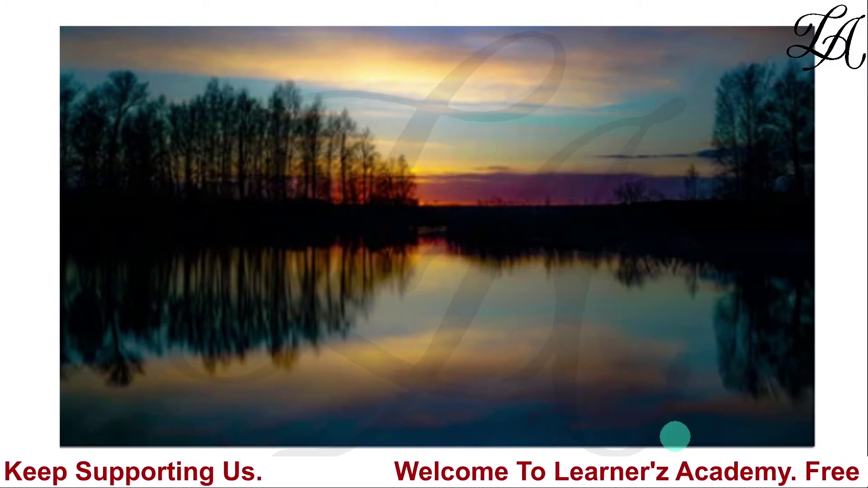
click(675, 436)
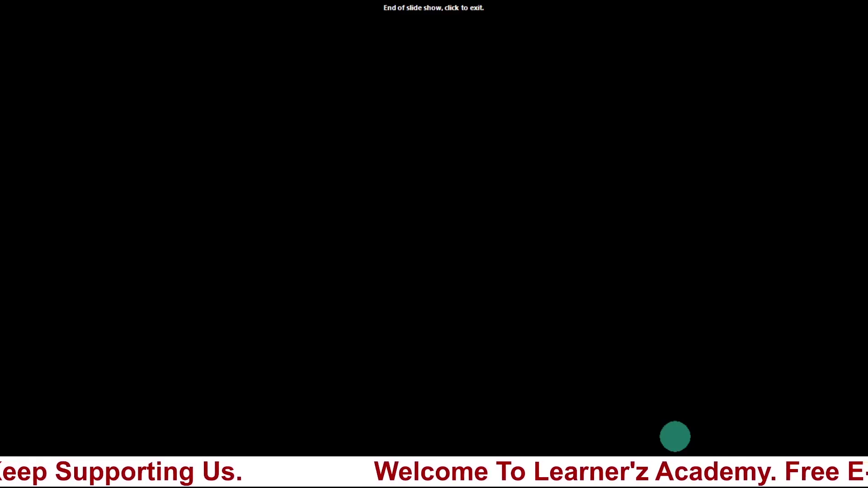
click(675, 437)
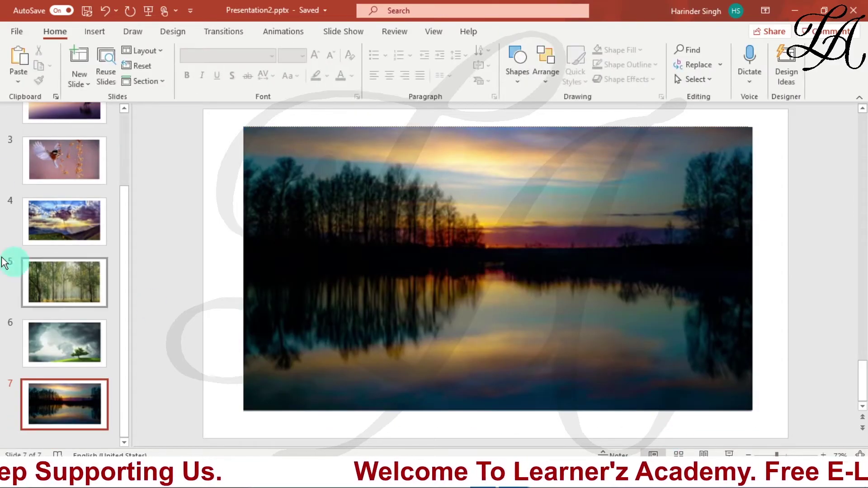
Step: Return to the butterfly slide, select its audio icon and show the Audio Format options
scroll(331, 289, up, 3)
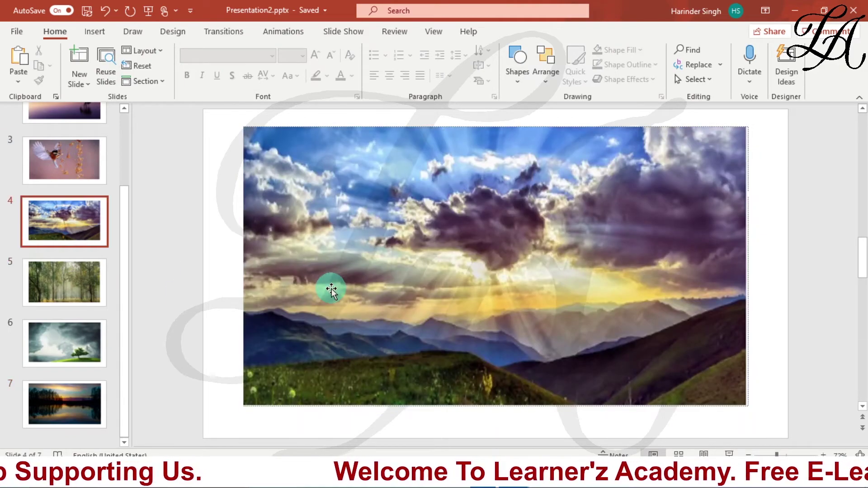
scroll(331, 289, up, 1)
scroll(333, 287, up, 2)
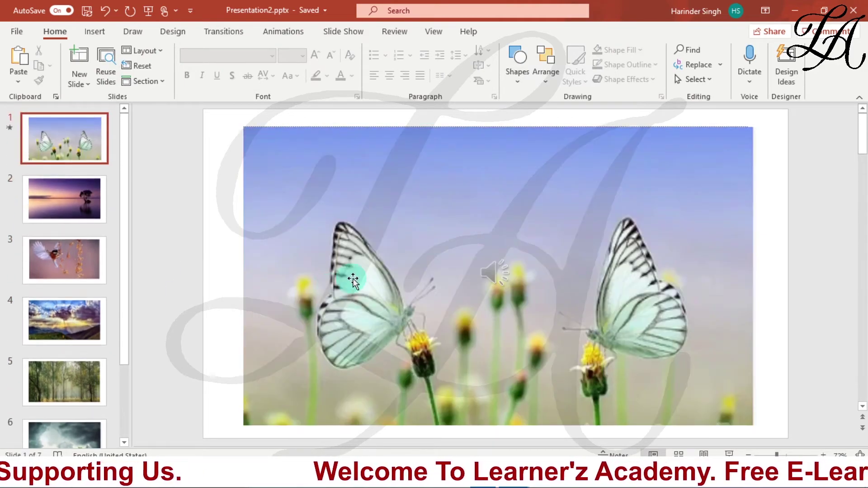
click(485, 273)
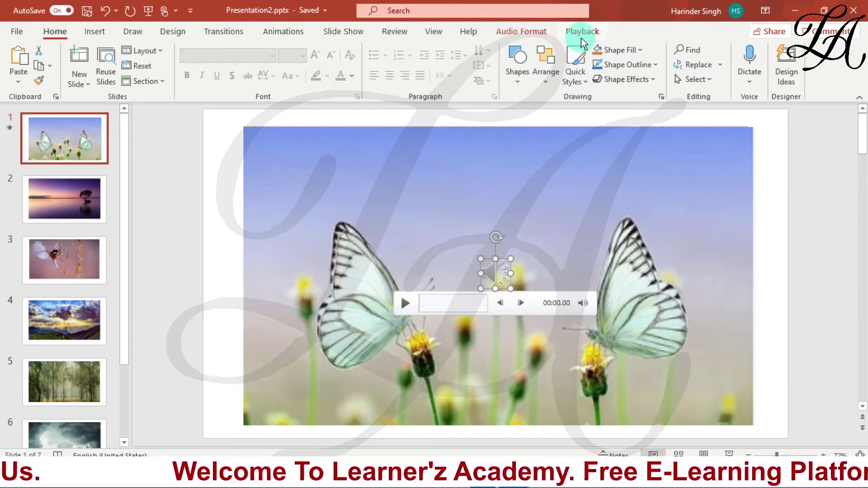
click(525, 32)
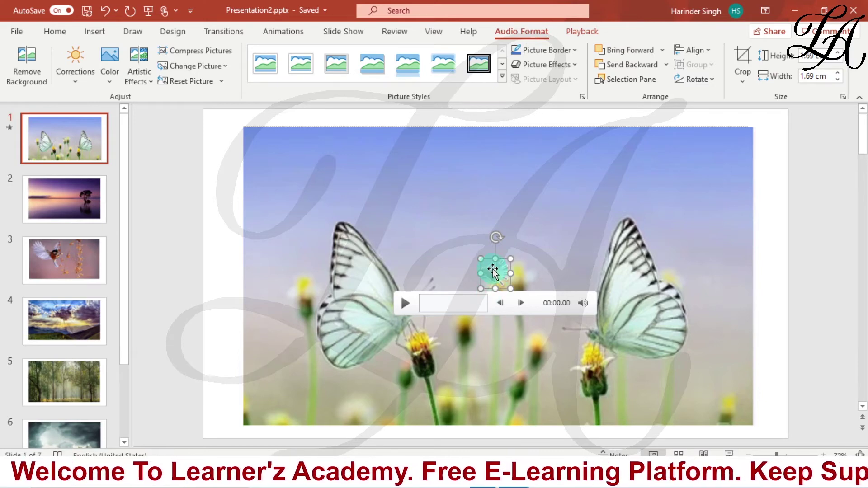
click(108, 80)
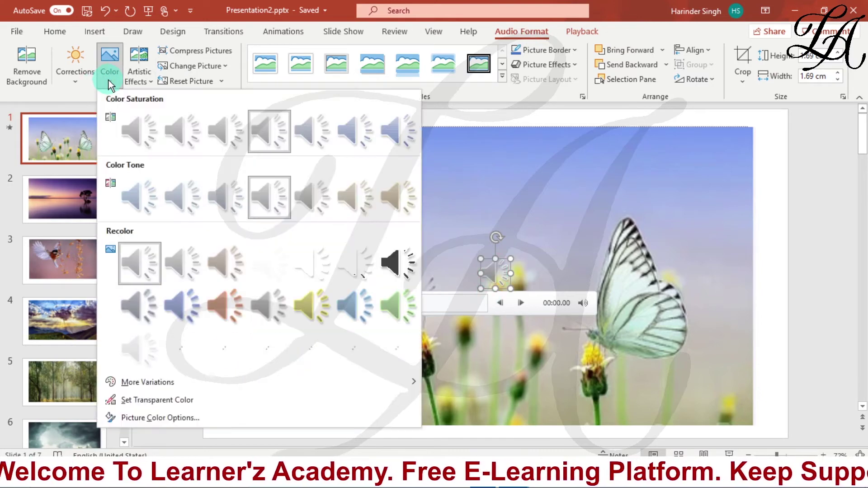
click(77, 82)
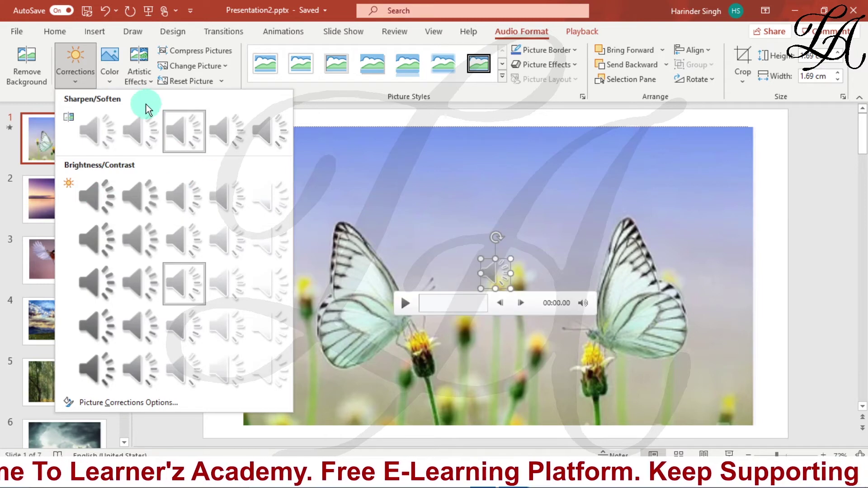
click(114, 73)
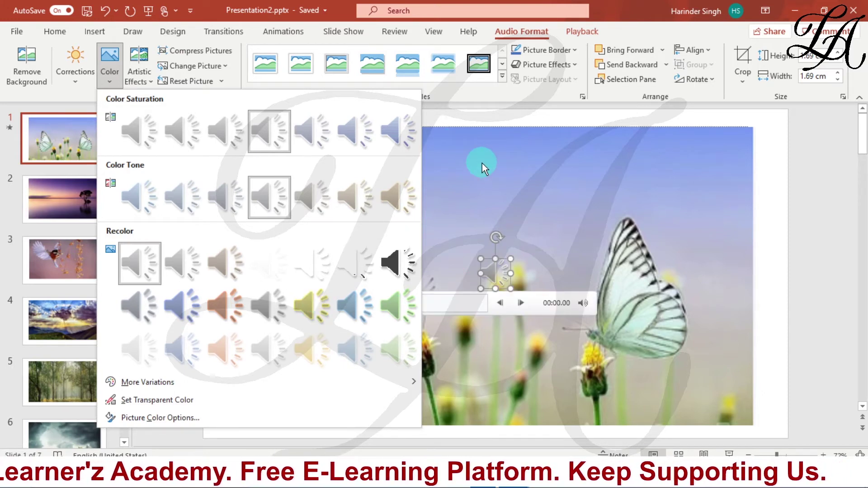
key(Escape)
click(210, 67)
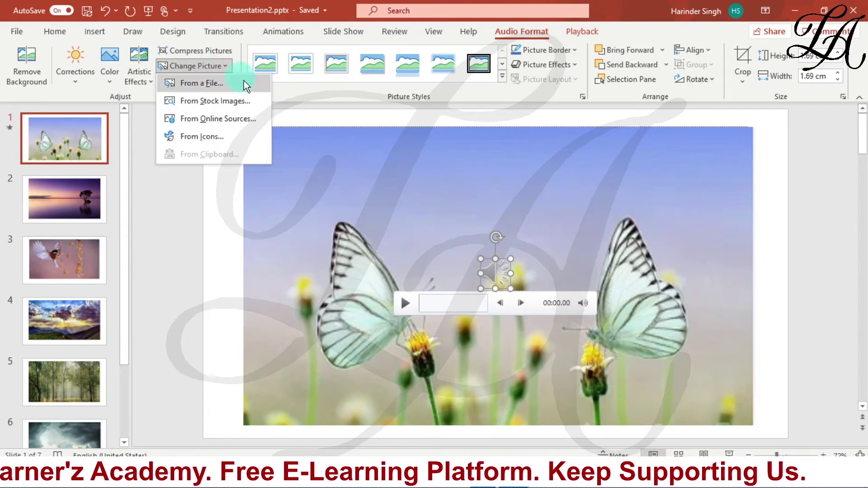
click(359, 170)
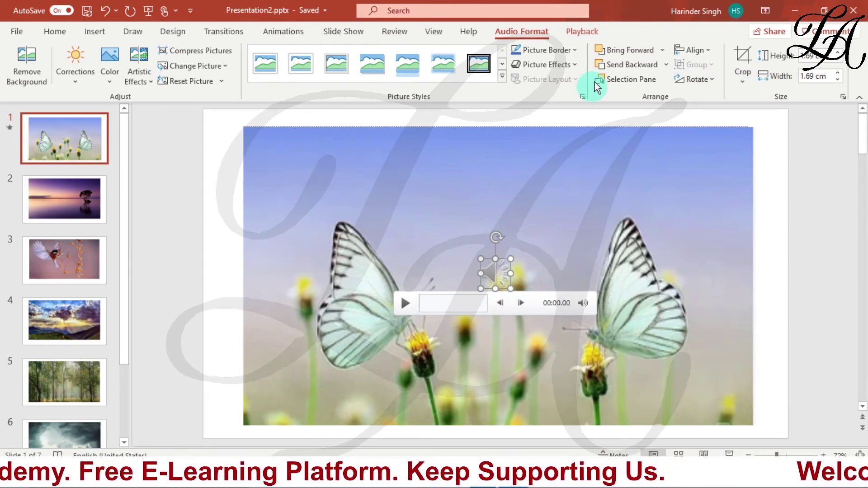
Step: Preview the clip from the Playback tab, pause it, and reset the position to 00:00.00
click(586, 31)
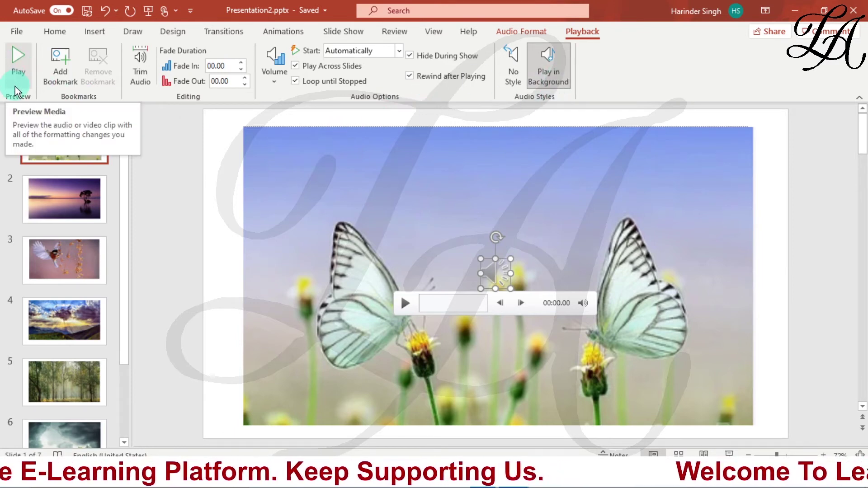
click(18, 58)
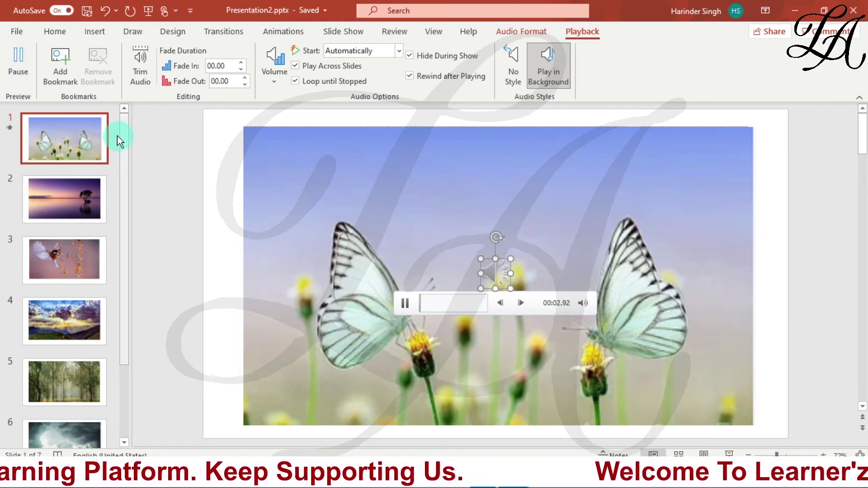
click(26, 63)
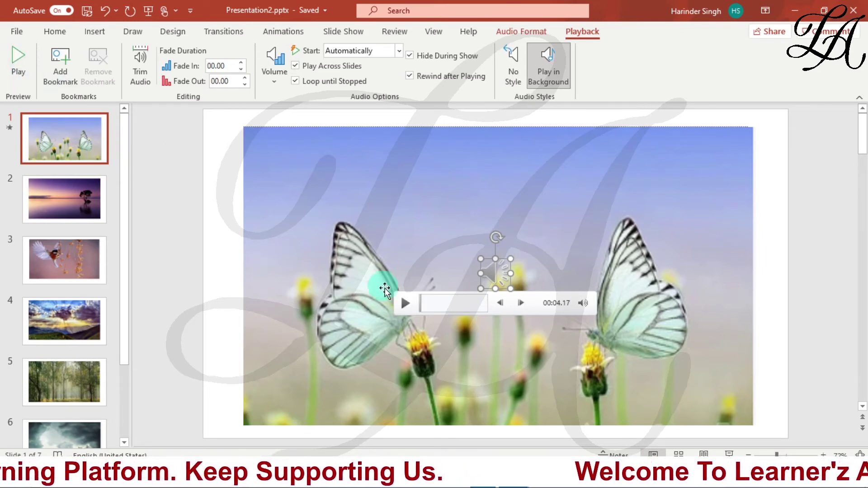
click(419, 303)
drag(419, 307, 410, 307)
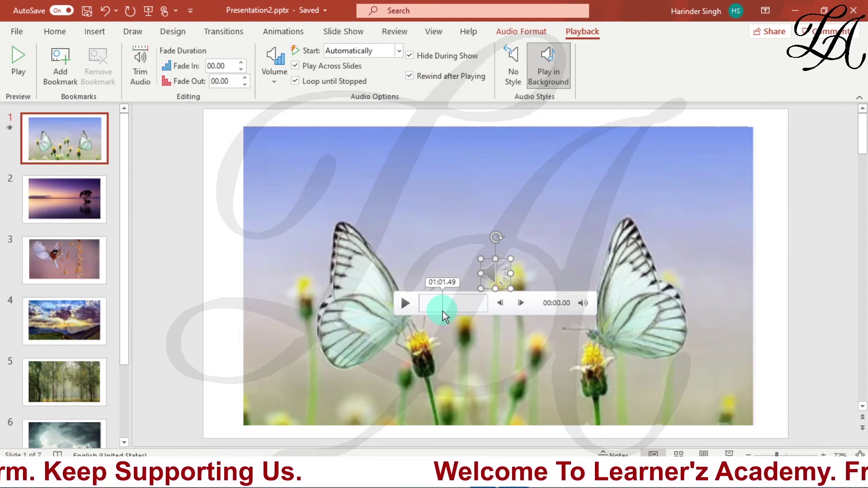
Step: Add Bookmark 1 at about 01:00.92 on the audio clip and select it
click(443, 311)
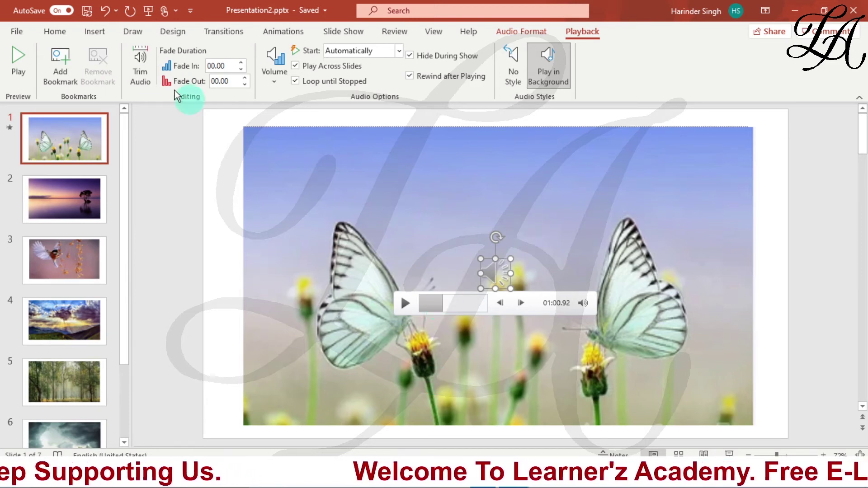
click(54, 71)
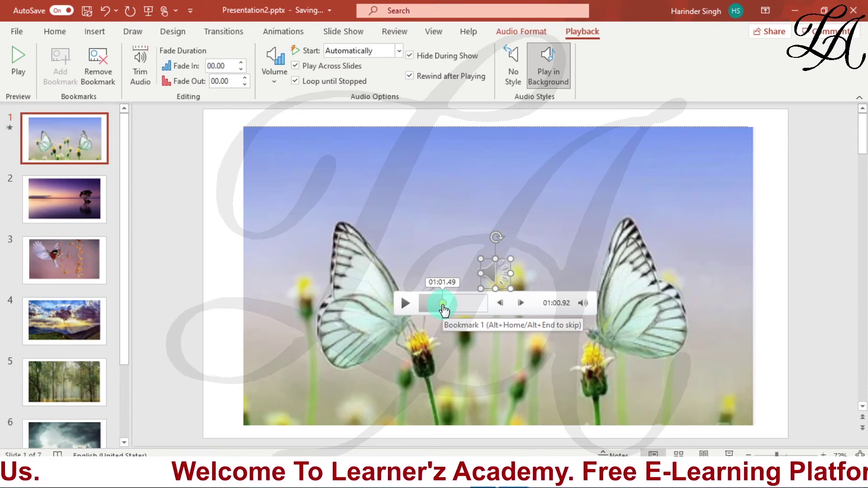
click(443, 304)
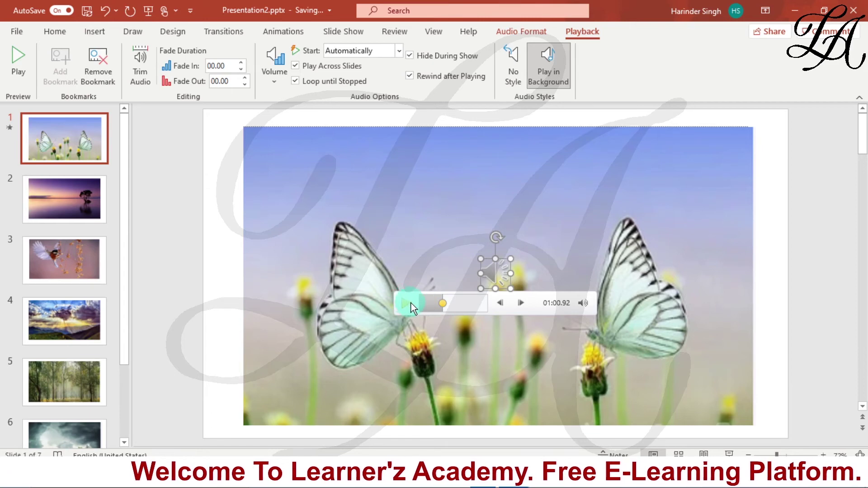
click(445, 310)
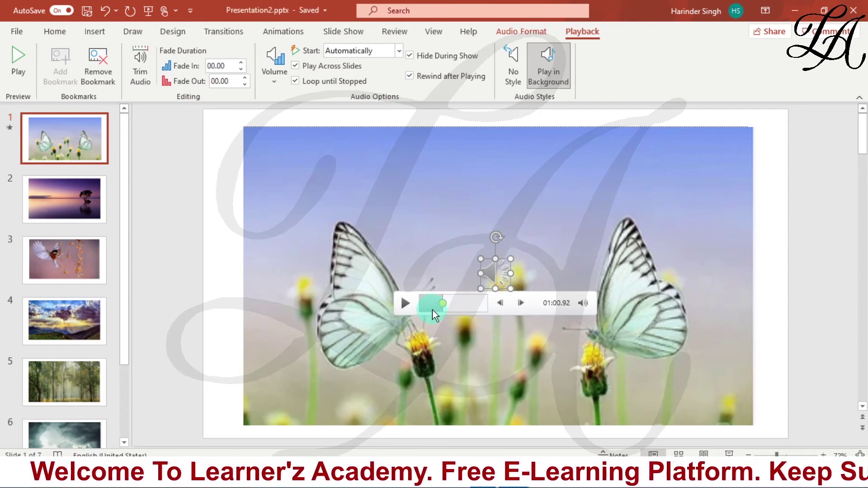
Step: Play the audio from Bookmark 1 and pause it at 01:10.33
click(407, 302)
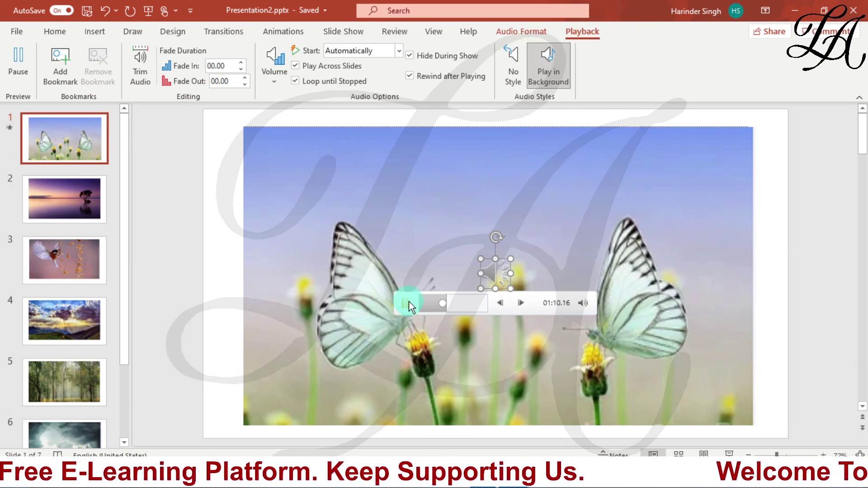
click(406, 303)
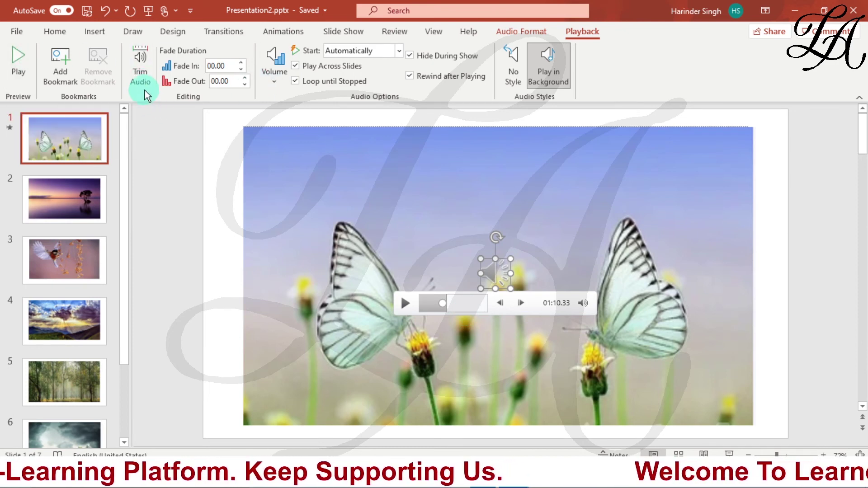
Step: Trim the audio clip to start at 00:11.853, check the end point near 02:05.346, then close Trim Audio
click(145, 77)
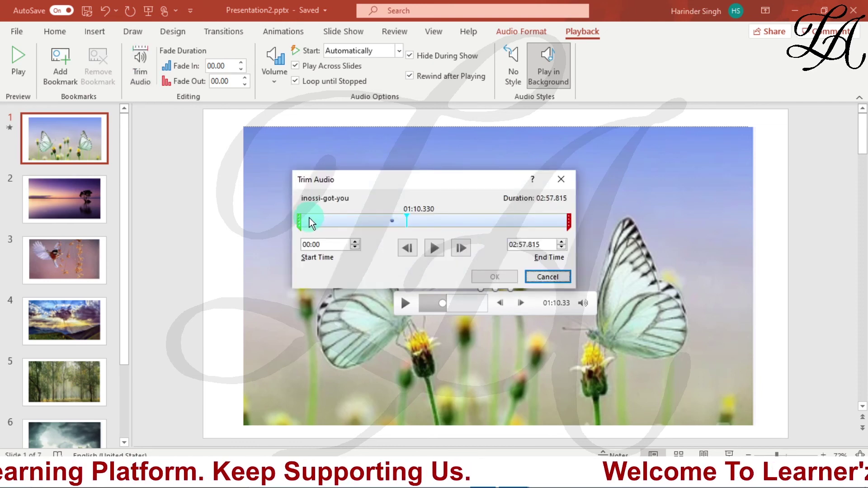
drag(299, 220, 318, 219)
click(568, 224)
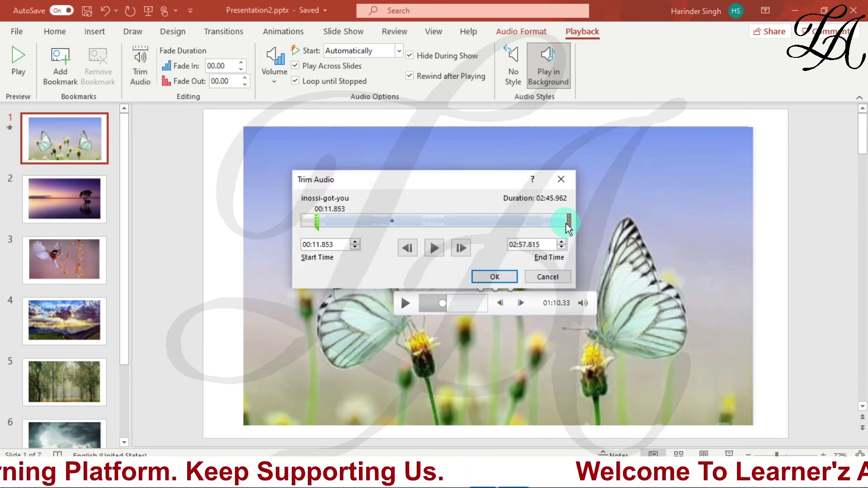
drag(562, 218, 489, 221)
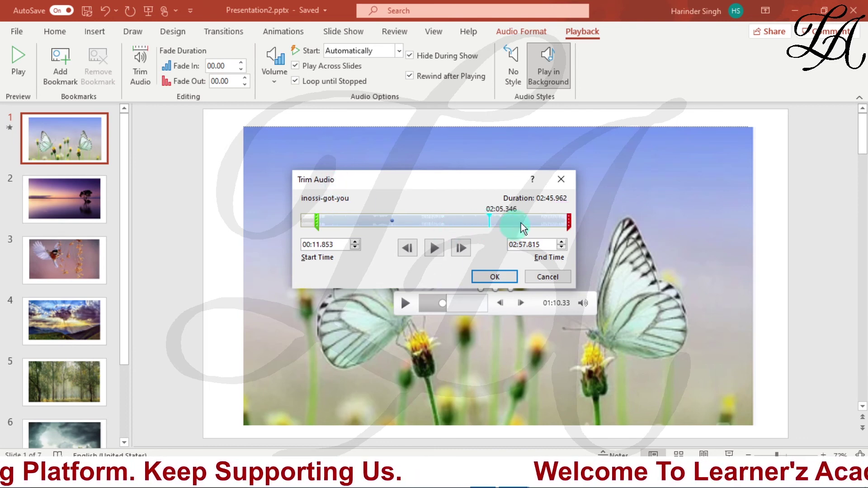
click(563, 179)
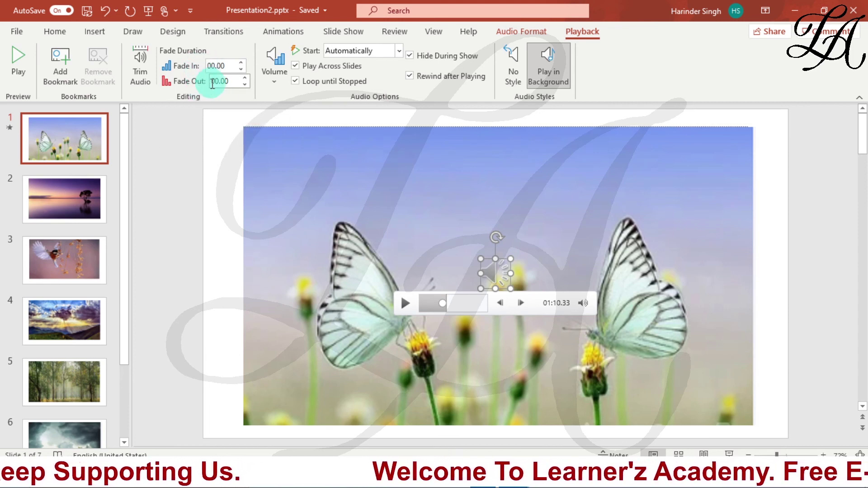
click(272, 83)
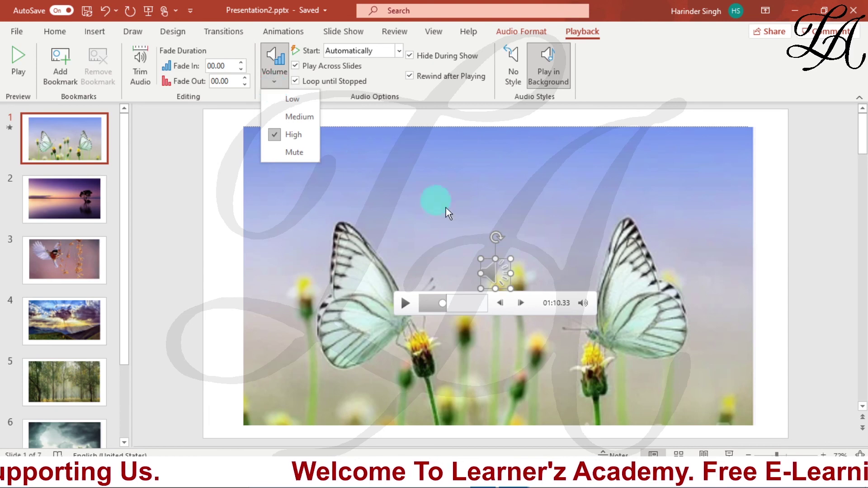
click(508, 189)
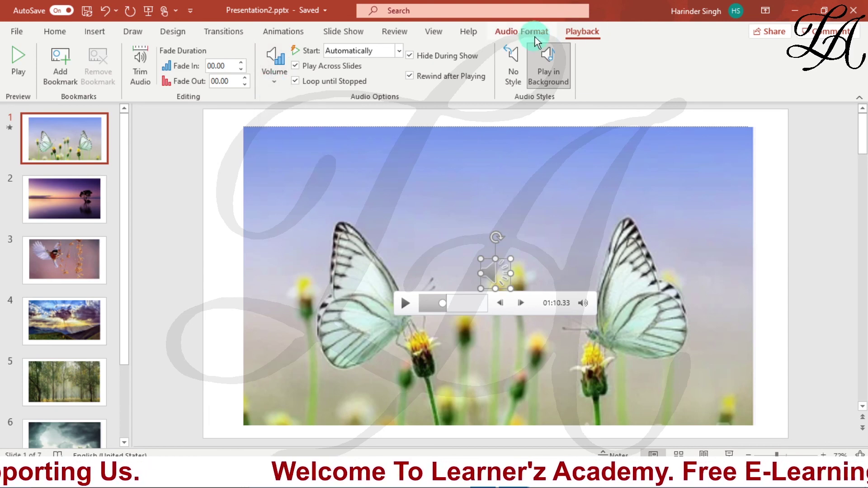